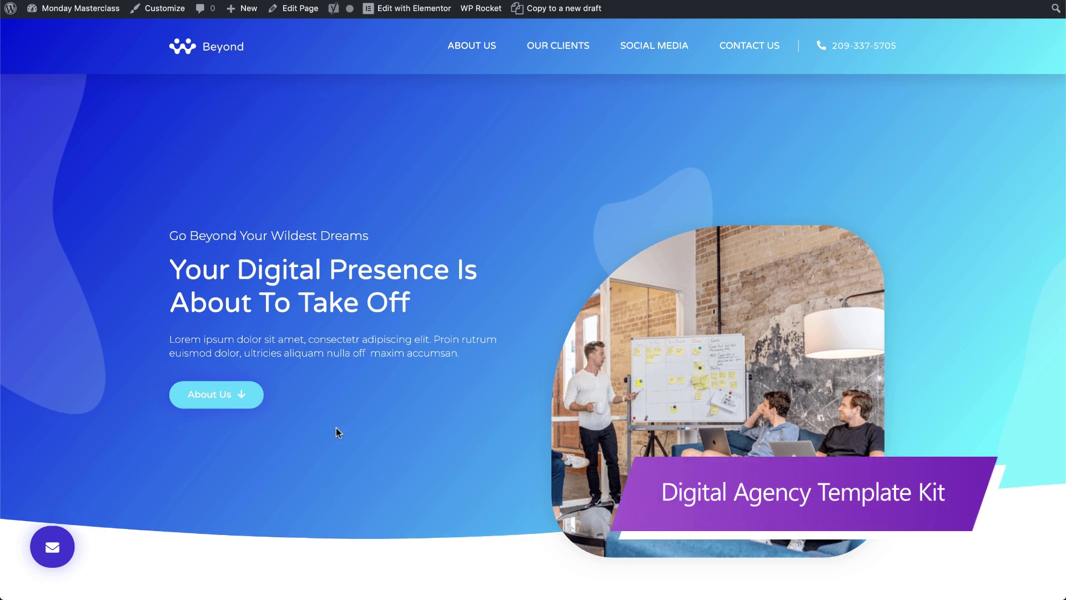
# Step: Open the site's Contact Us page and scroll down through it
pyautogui.scroll(-1, 336, 428)
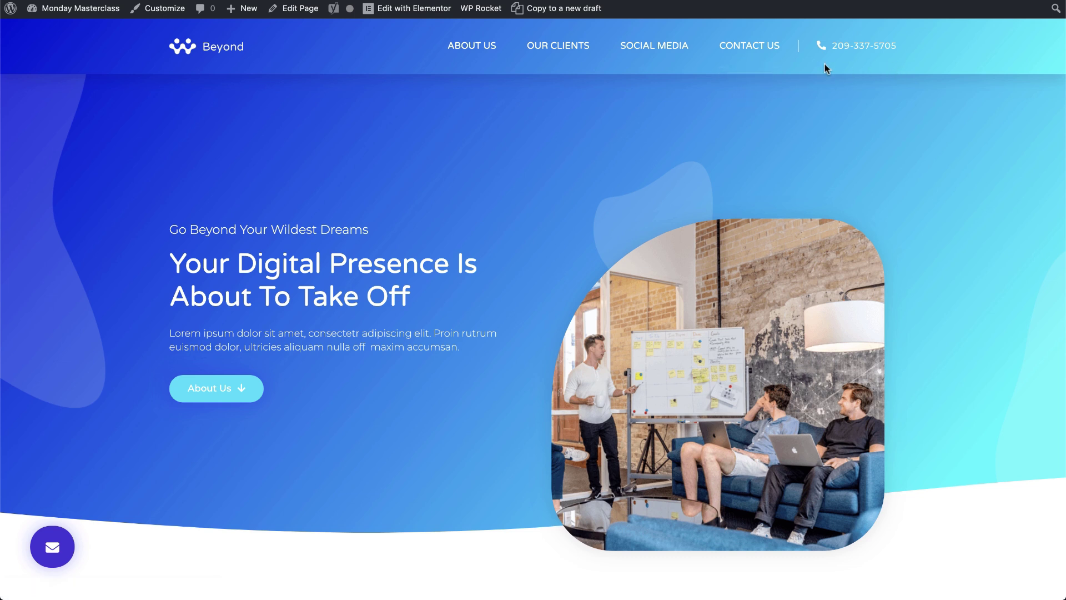
pyautogui.click(754, 49)
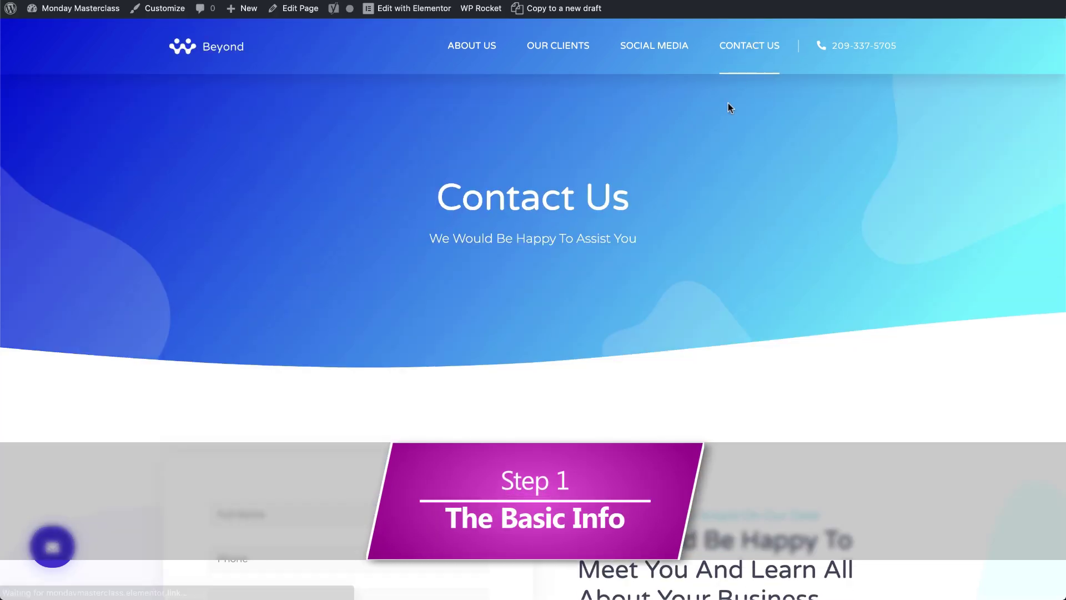
pyautogui.scroll(-12, 613, 401)
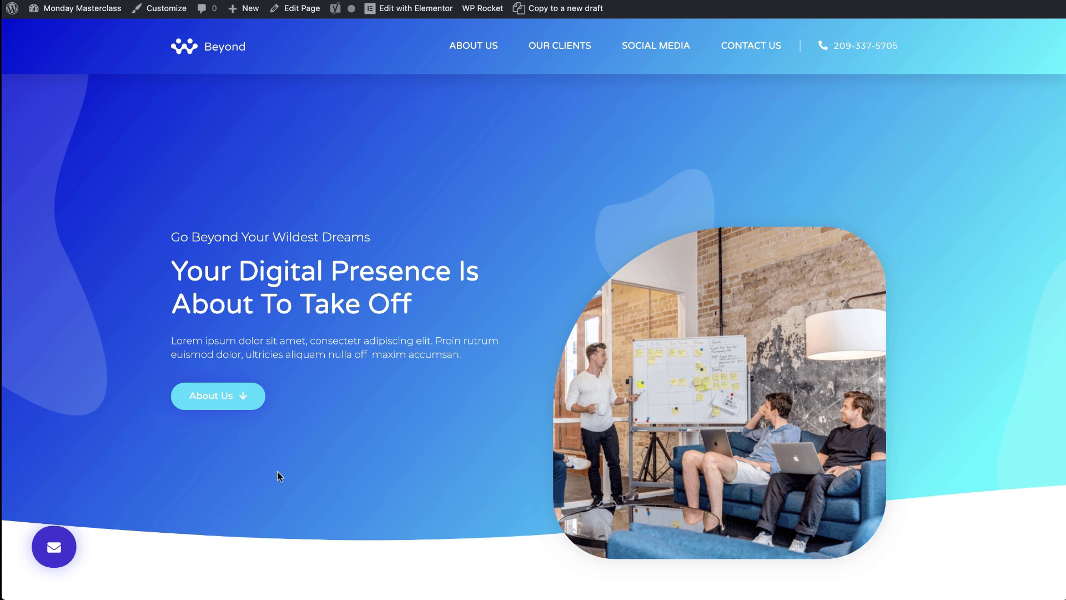
# Step: Jump to the We Create Unique Campaigns section, then open and browse the About Us page
pyautogui.click(200, 395)
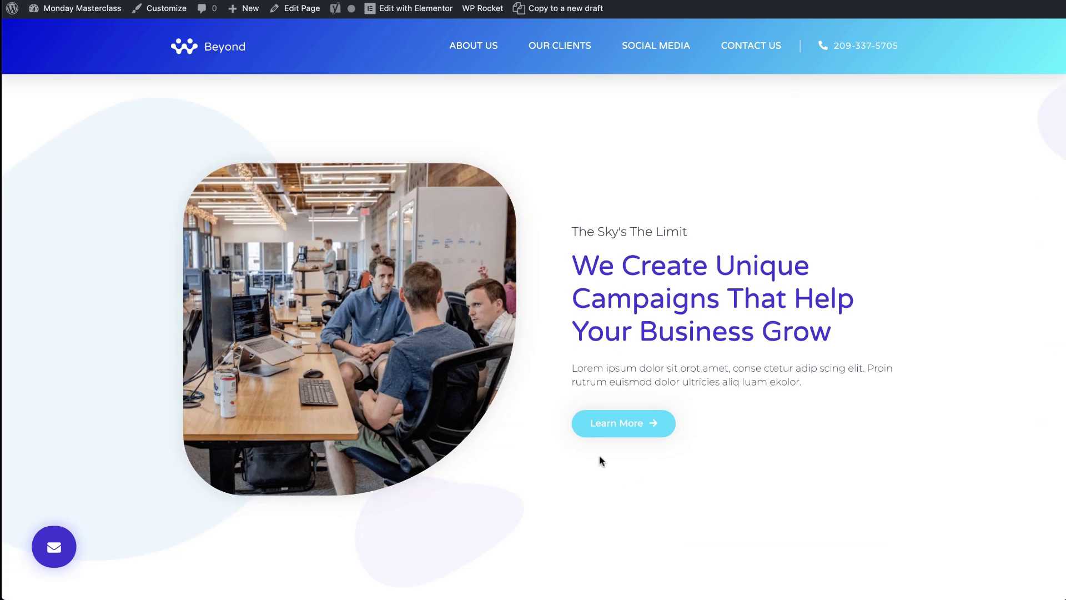
pyautogui.click(618, 432)
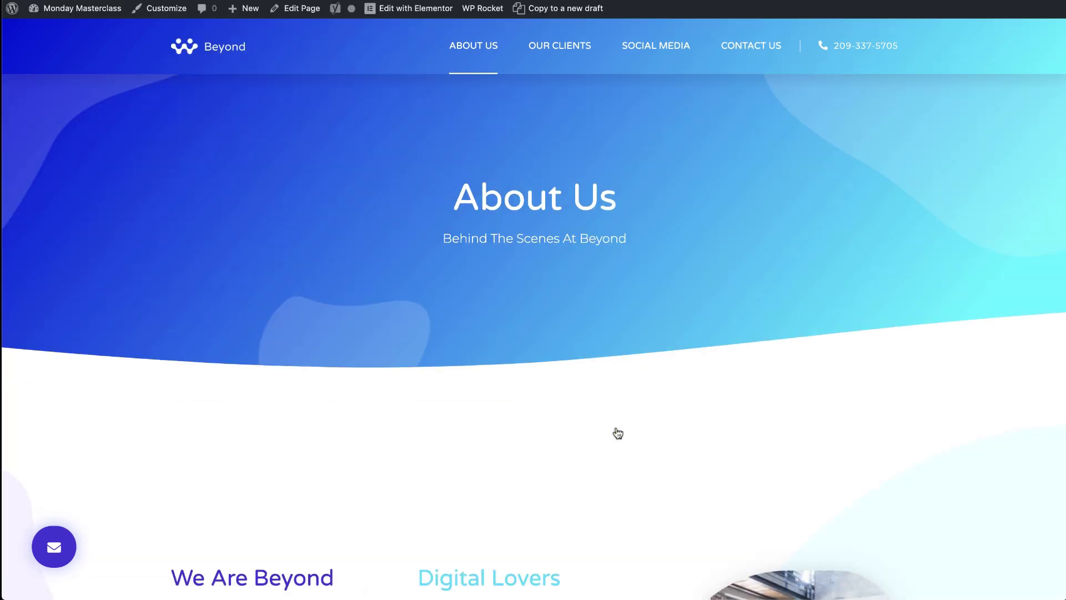
pyautogui.scroll(-6, 618, 432)
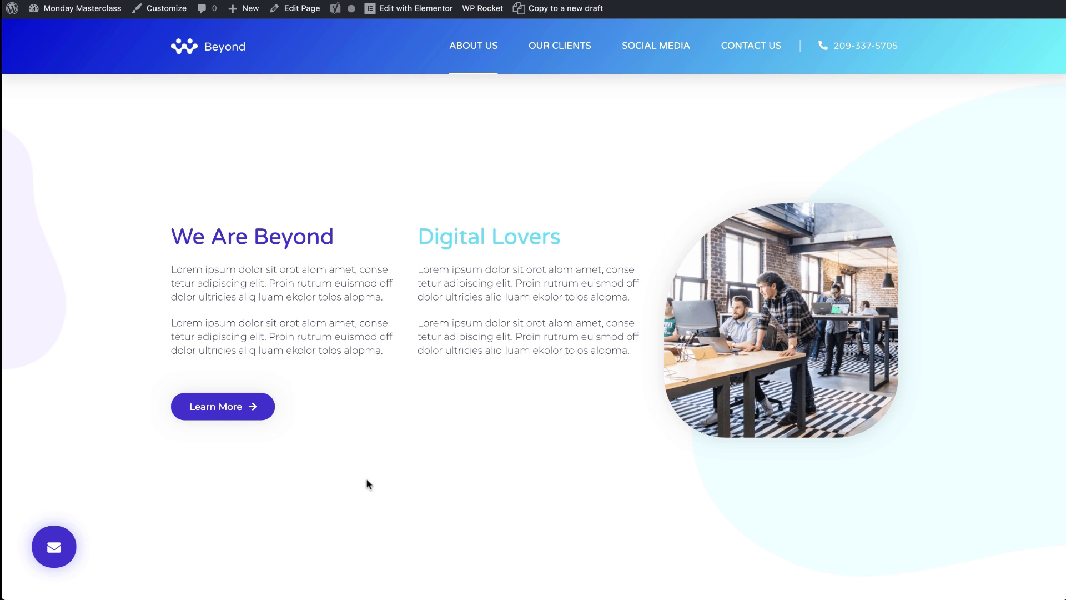
pyautogui.scroll(1, 365, 477)
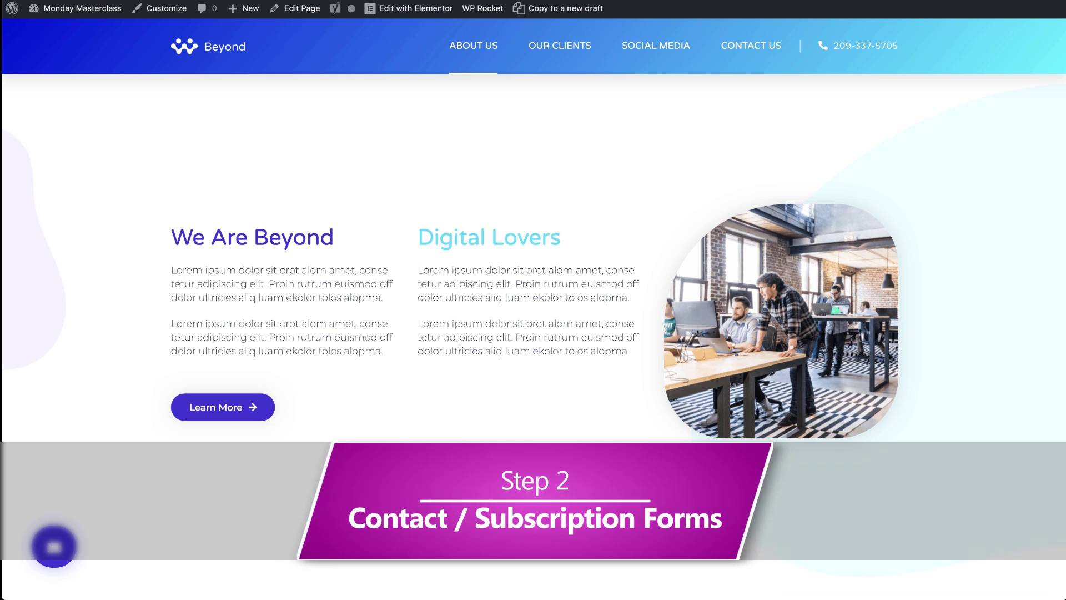
# Step: Follow Learn More to Contact Us and scroll to the Full Name, Phone, Email form
pyautogui.click(245, 420)
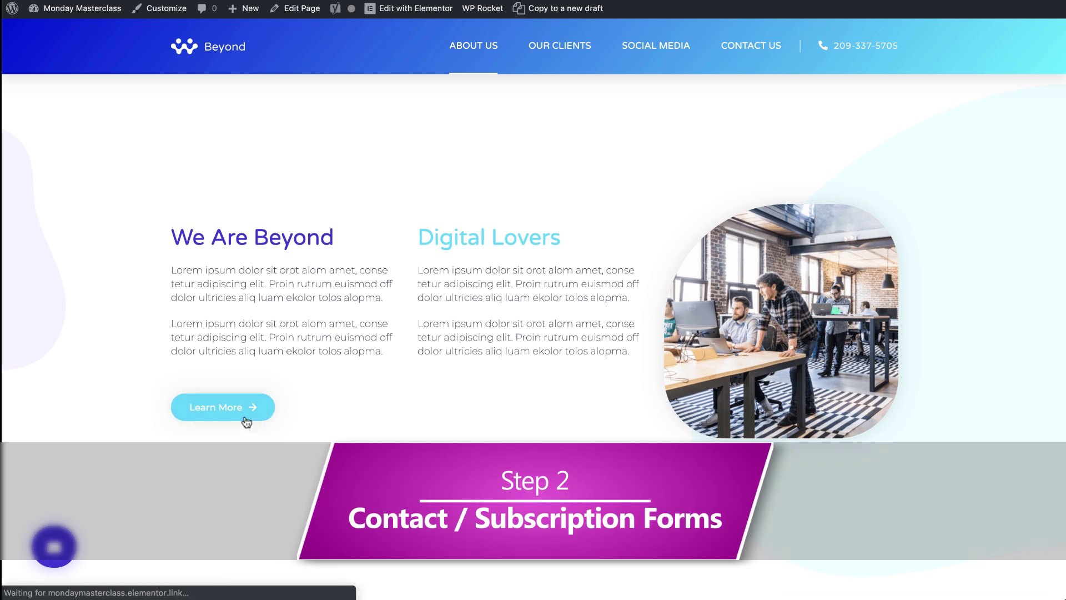
pyautogui.scroll(-3, 584, 440)
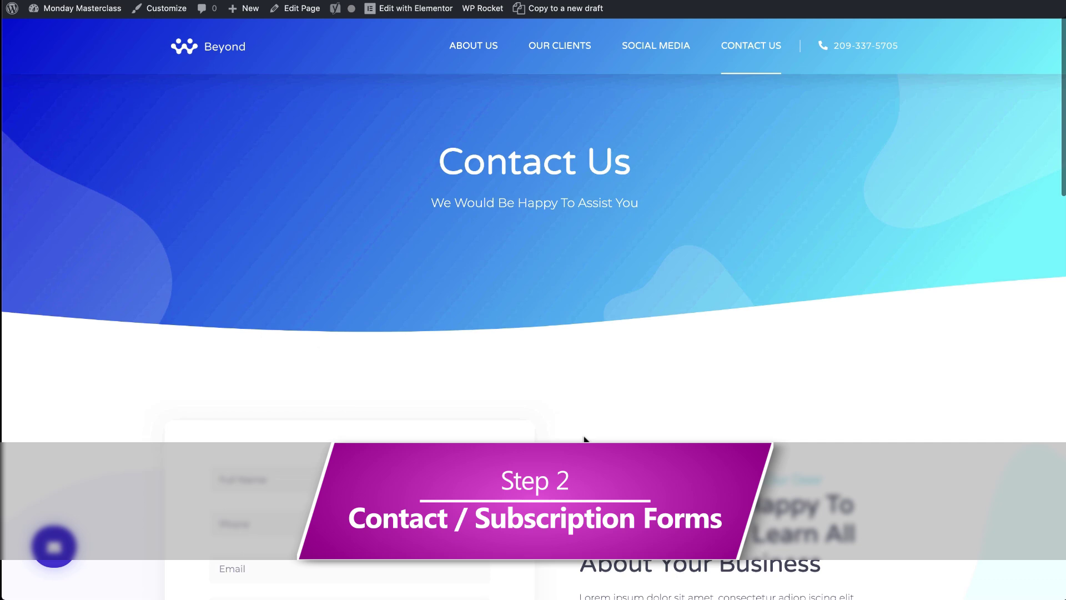
pyautogui.scroll(-2, 586, 440)
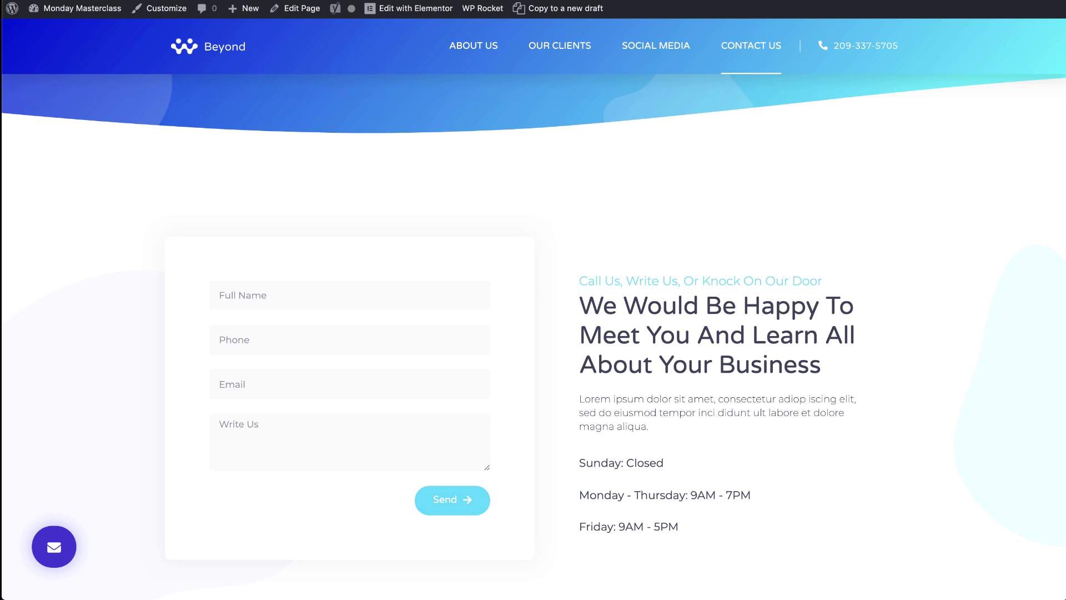
# Step: Create a new popup template from the site-wide 'popup' search
pyautogui.press('super+e')
pyautogui.write('po')
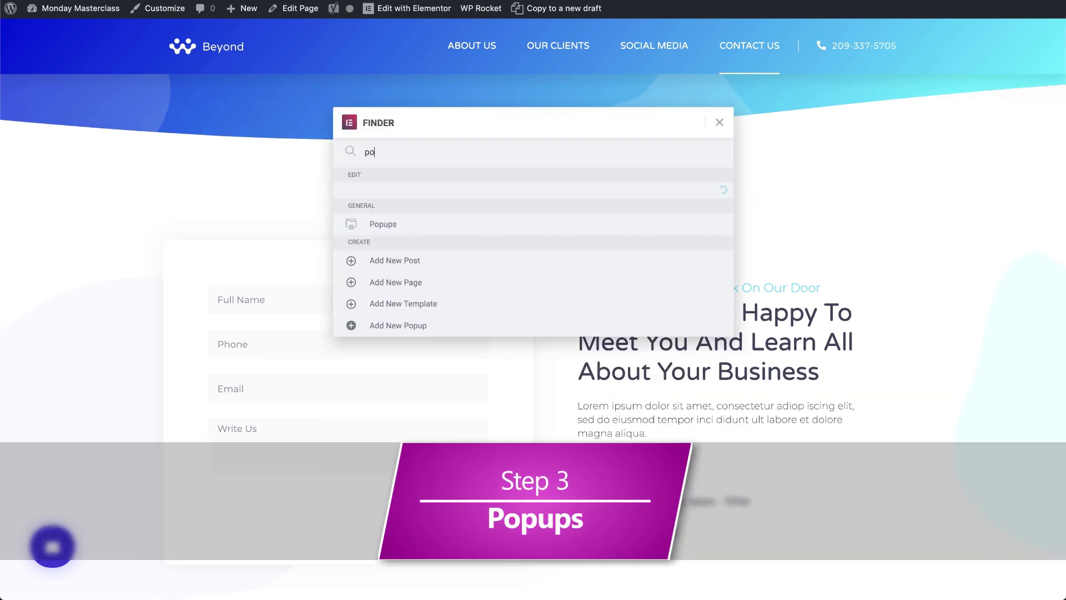
pyautogui.write('pup')
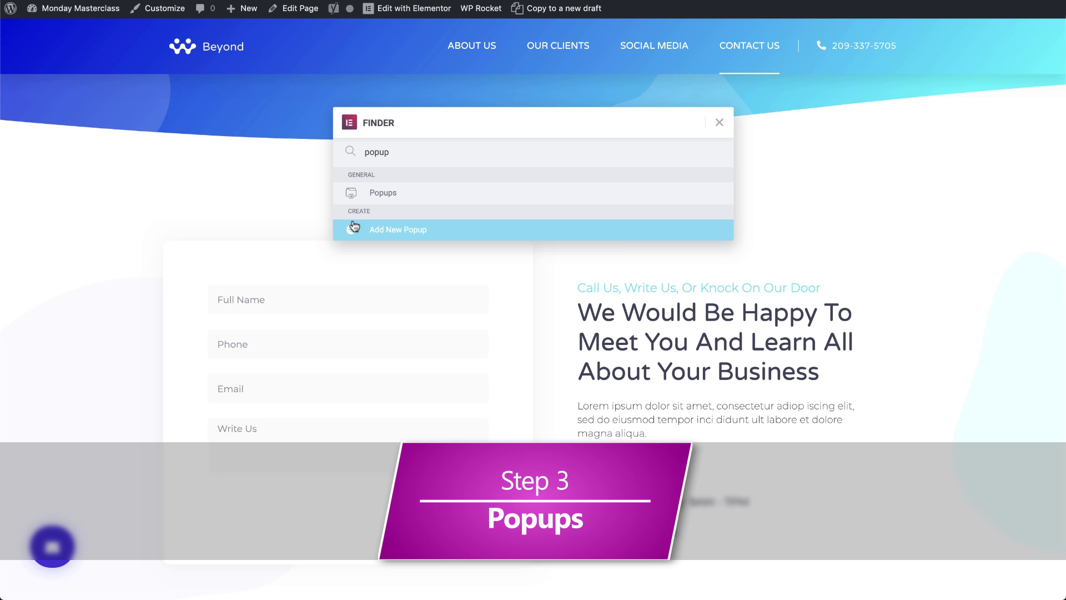
pyautogui.click(369, 201)
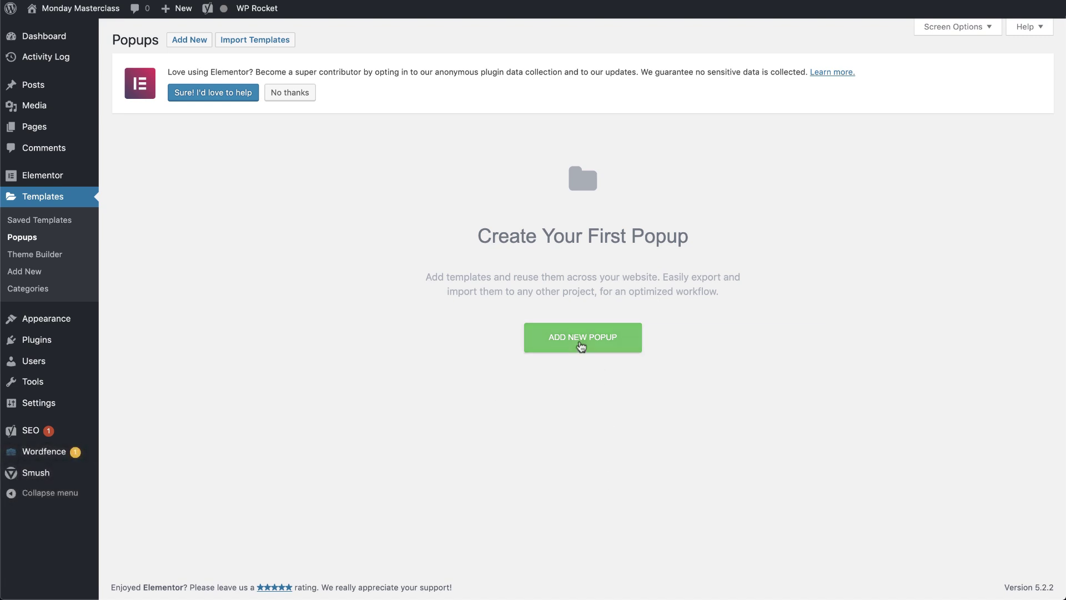
pyautogui.click(579, 341)
pyautogui.click(610, 398)
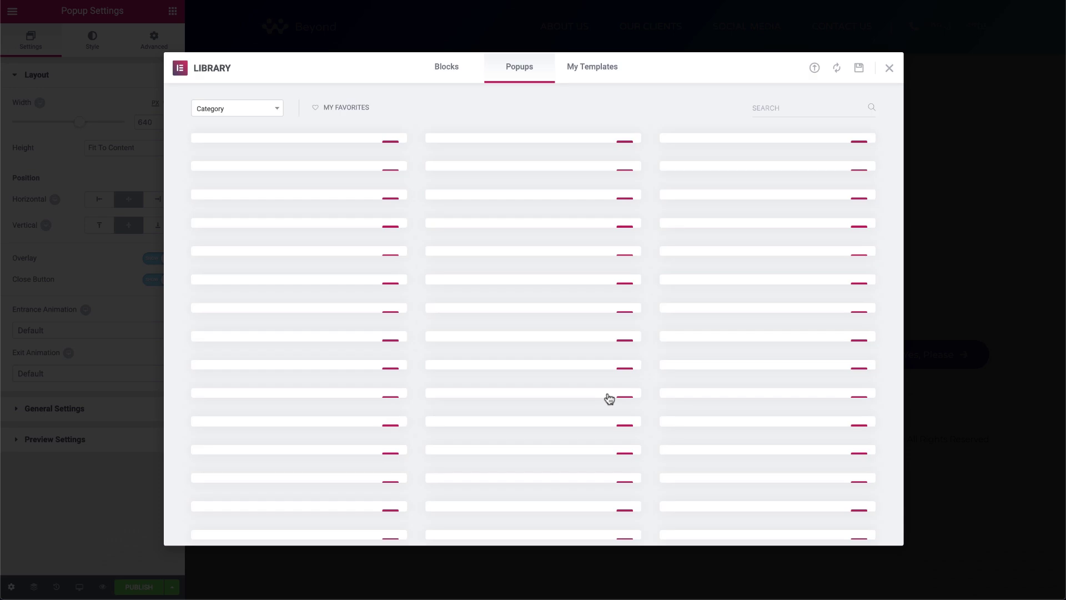
# Step: Insert the 'Learn How We Helped 100 Top Brands Gain Success' design from the Library
pyautogui.scroll(-5, 533, 409)
pyautogui.scroll(-15, 534, 410)
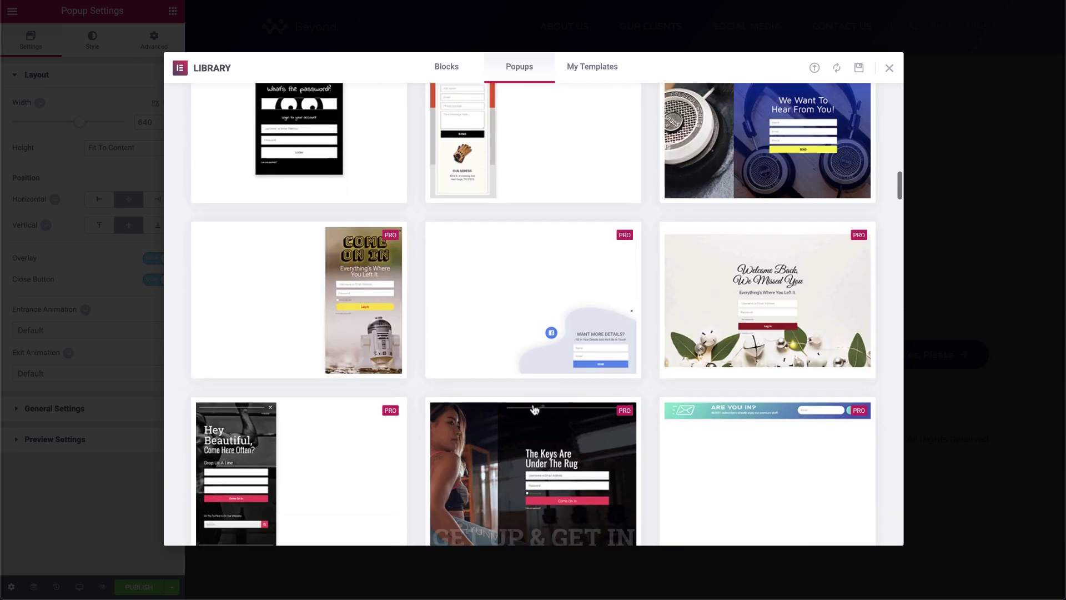
pyautogui.scroll(-5, 534, 409)
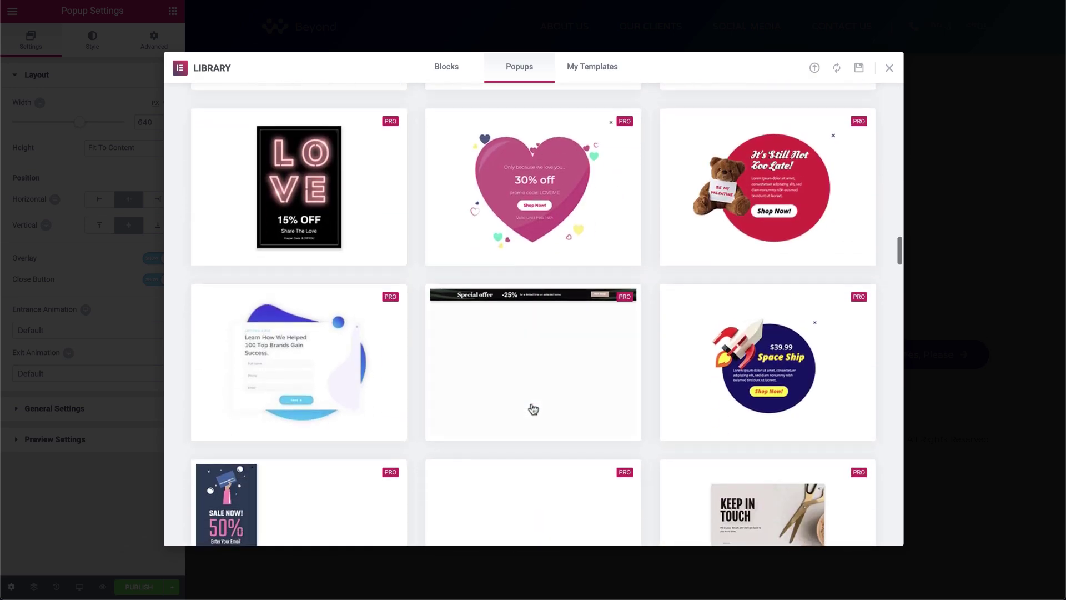
pyautogui.moveTo(289, 397)
pyautogui.click(214, 432)
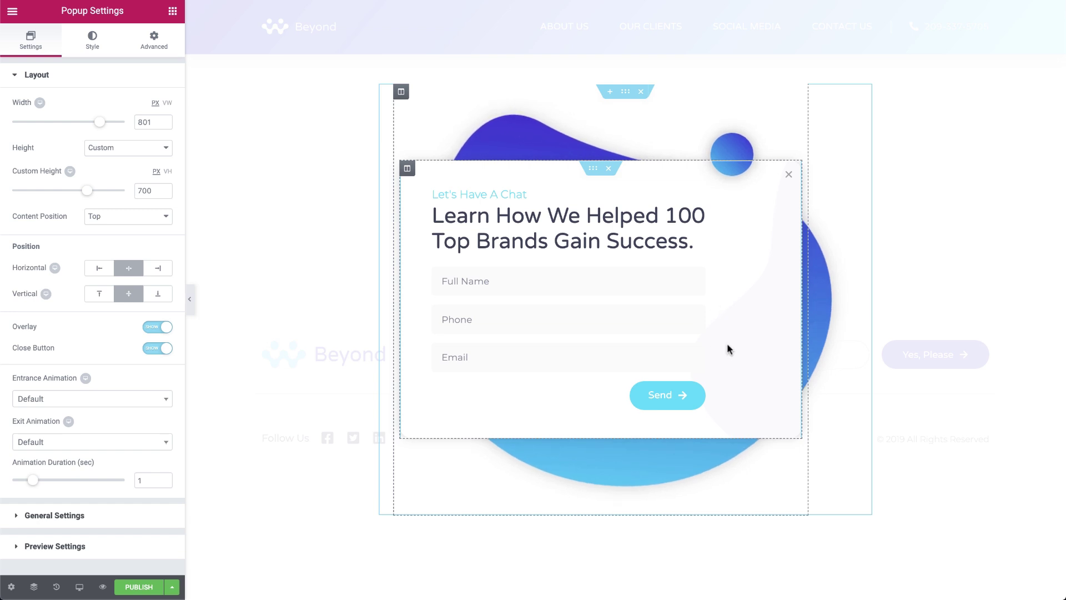
# Step: Publish the popup with an On Page Load trigger delayed 1 second
pyautogui.click(139, 586)
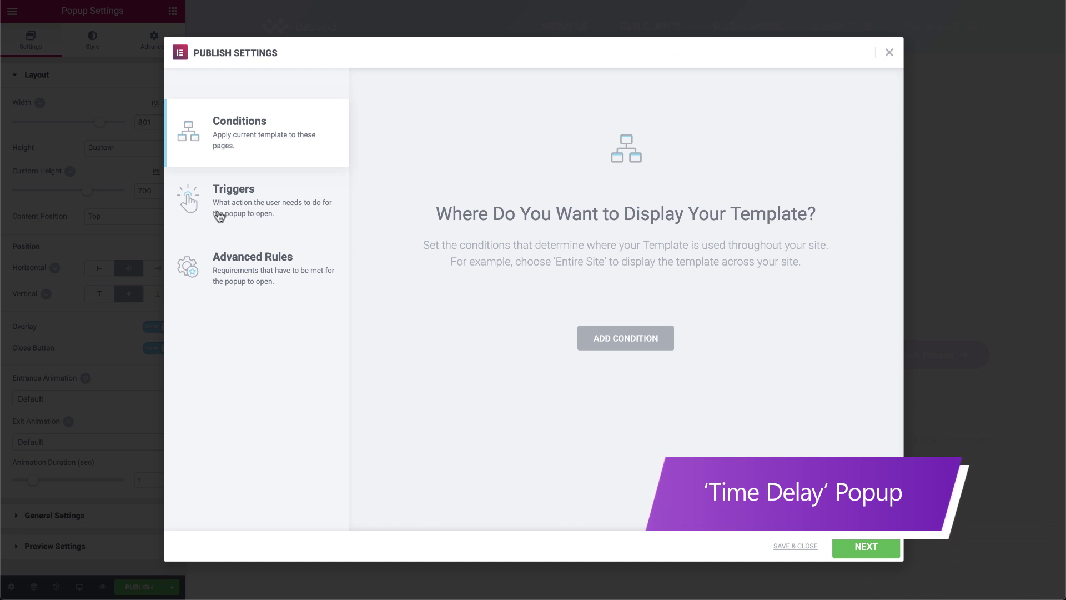
pyautogui.click(252, 210)
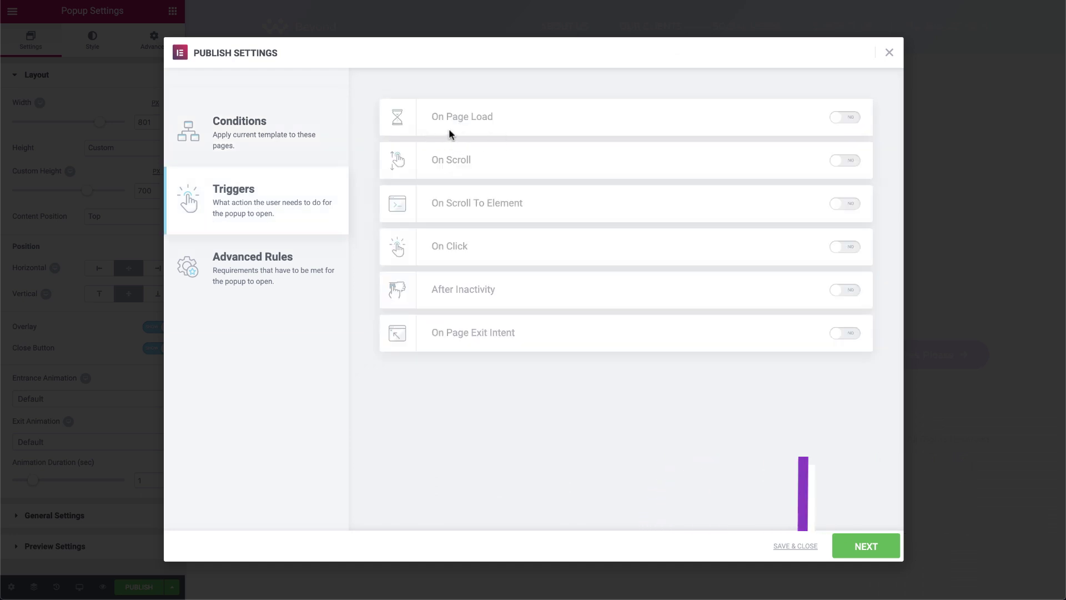
pyautogui.click(846, 121)
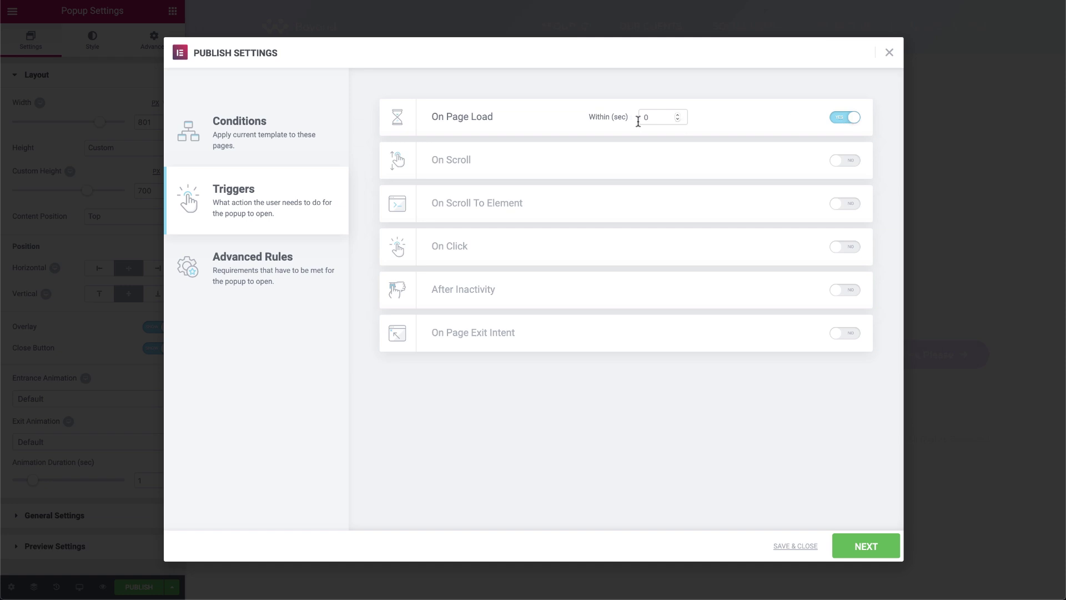
pyautogui.moveTo(670, 119); pyautogui.dragTo(637, 124)
pyautogui.write('1')
pyautogui.click(856, 547)
pyautogui.click(856, 547)
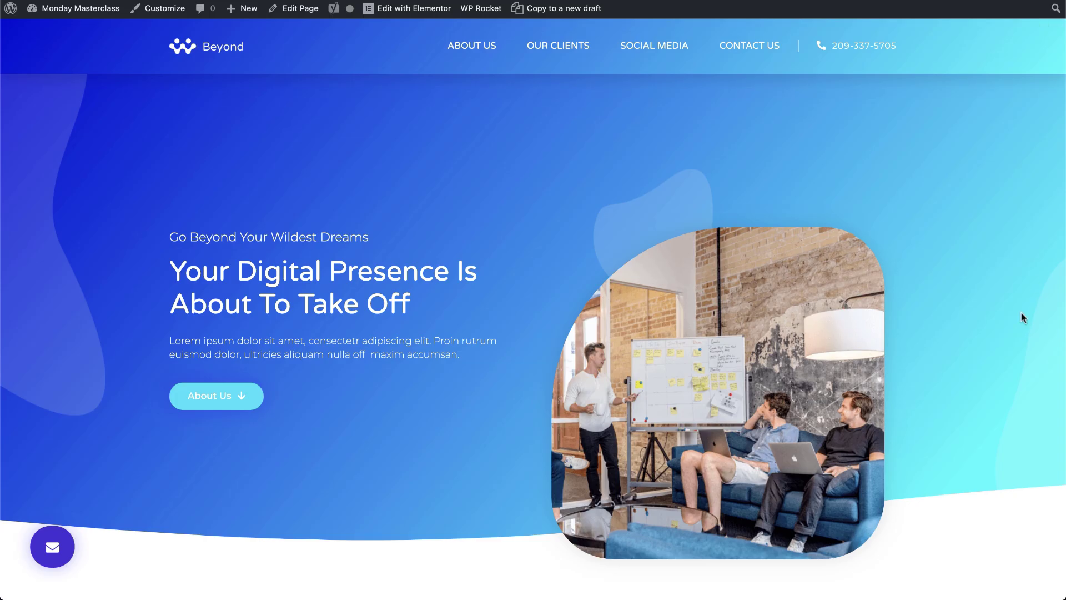
# Step: Scroll down through the live homepage to review its sections
pyautogui.scroll(-10, 1008, 348)
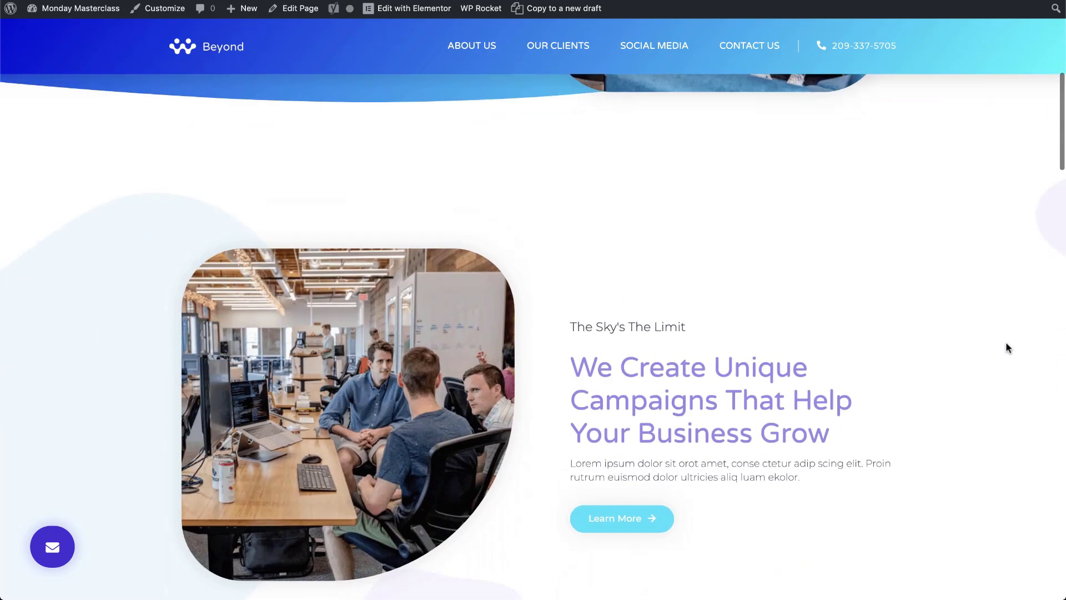
pyautogui.scroll(-15, 1007, 344)
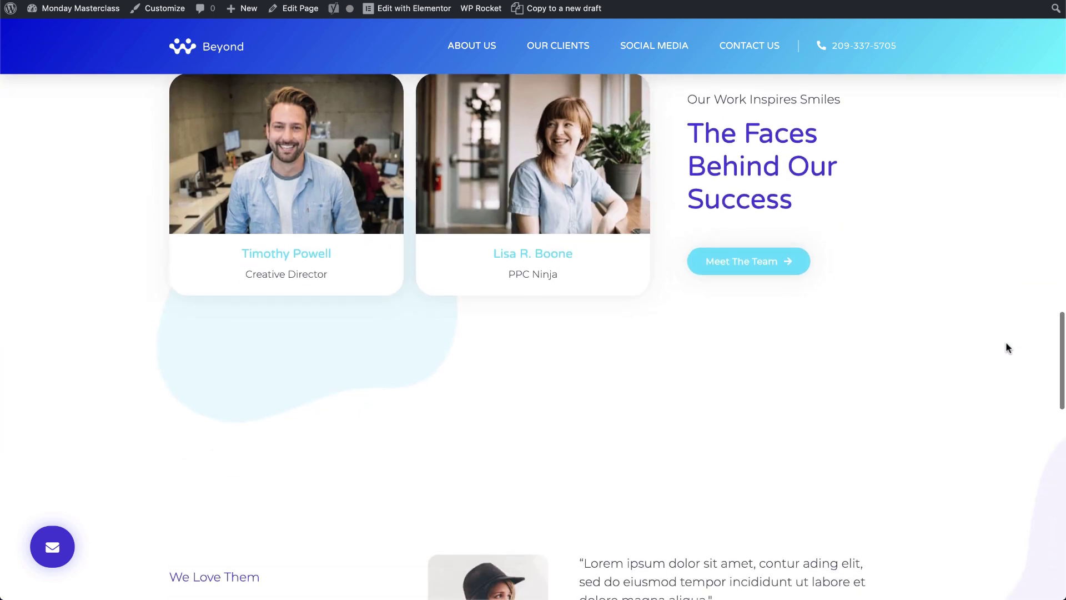
pyautogui.scroll(-15, 1008, 348)
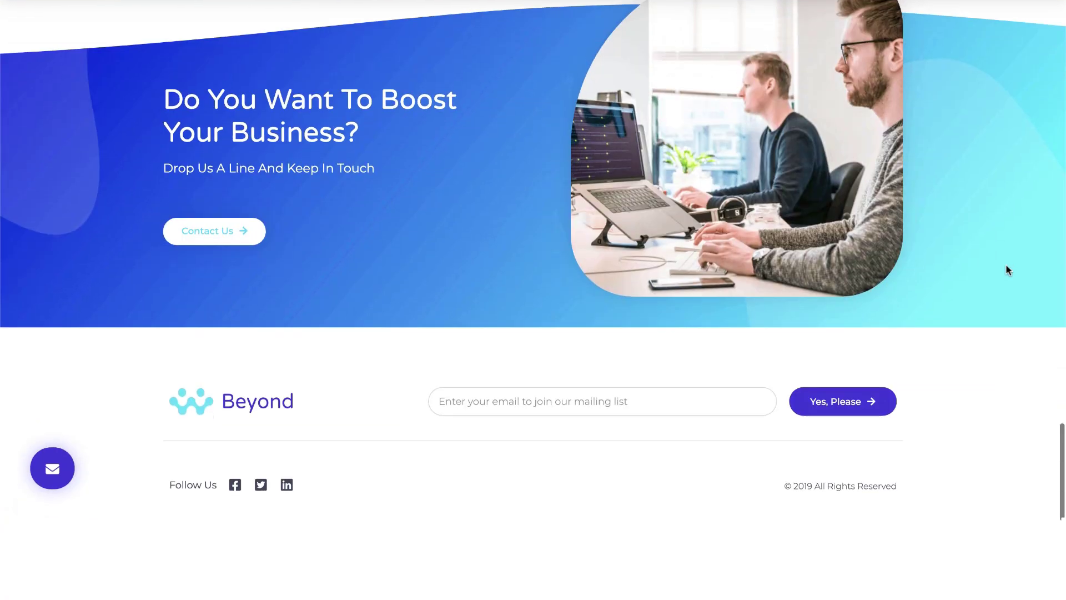
pyautogui.scroll(-1, 1009, 137)
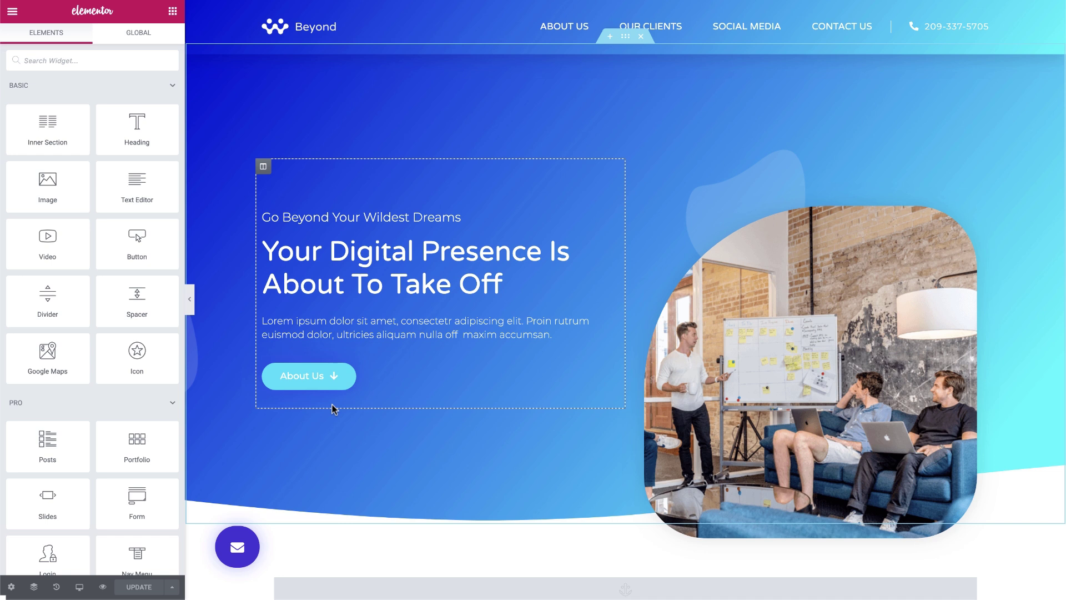
pyautogui.click(612, 370)
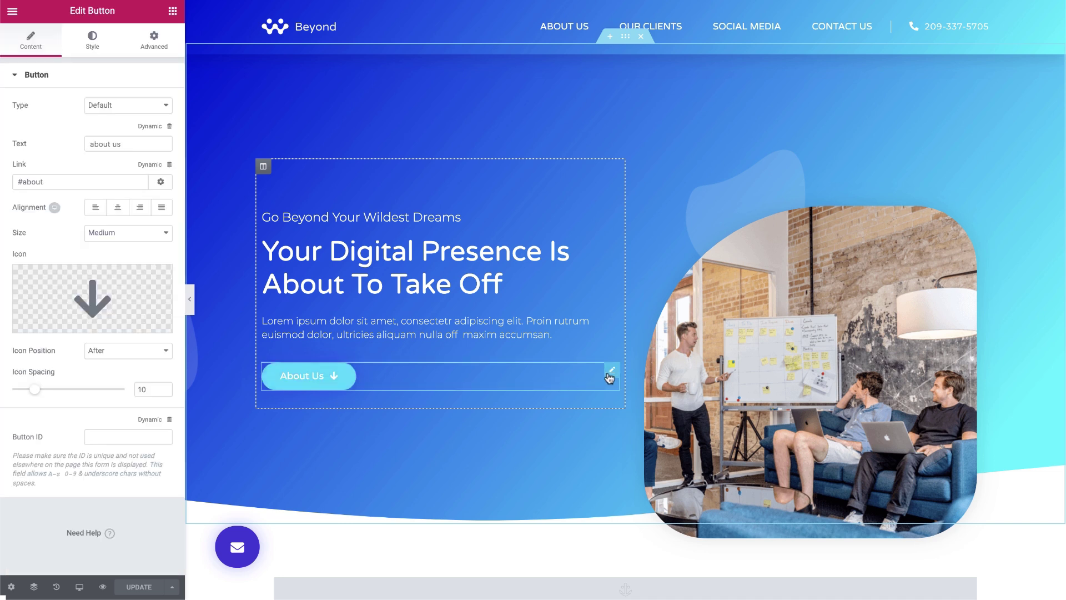
pyautogui.click(166, 165)
pyautogui.scroll(-5, 100, 216)
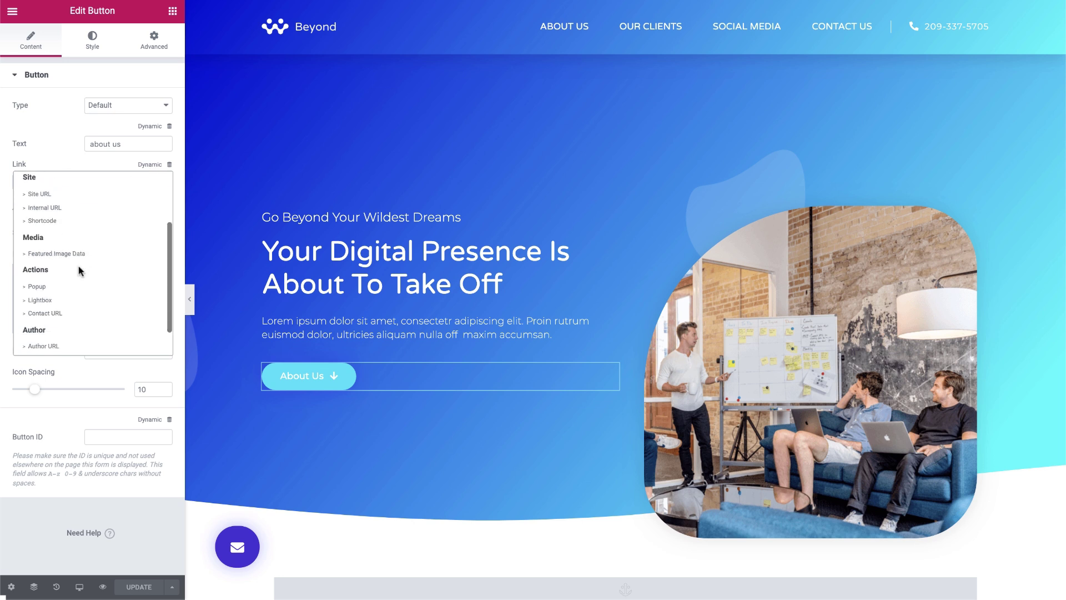
pyautogui.click(49, 271)
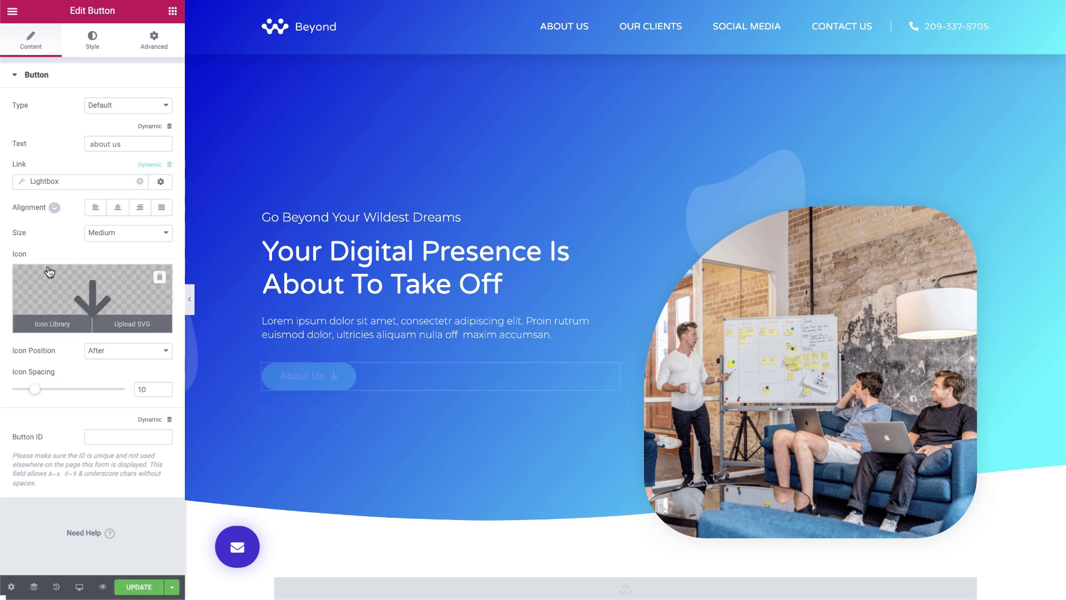
pyautogui.click(48, 181)
pyautogui.click(107, 239)
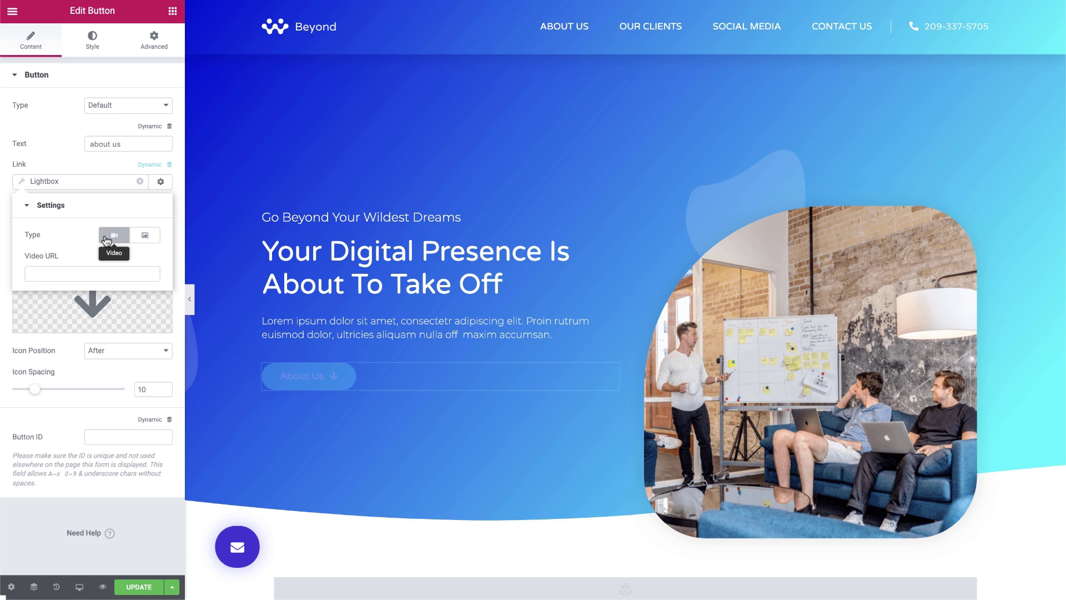
pyautogui.click(87, 272)
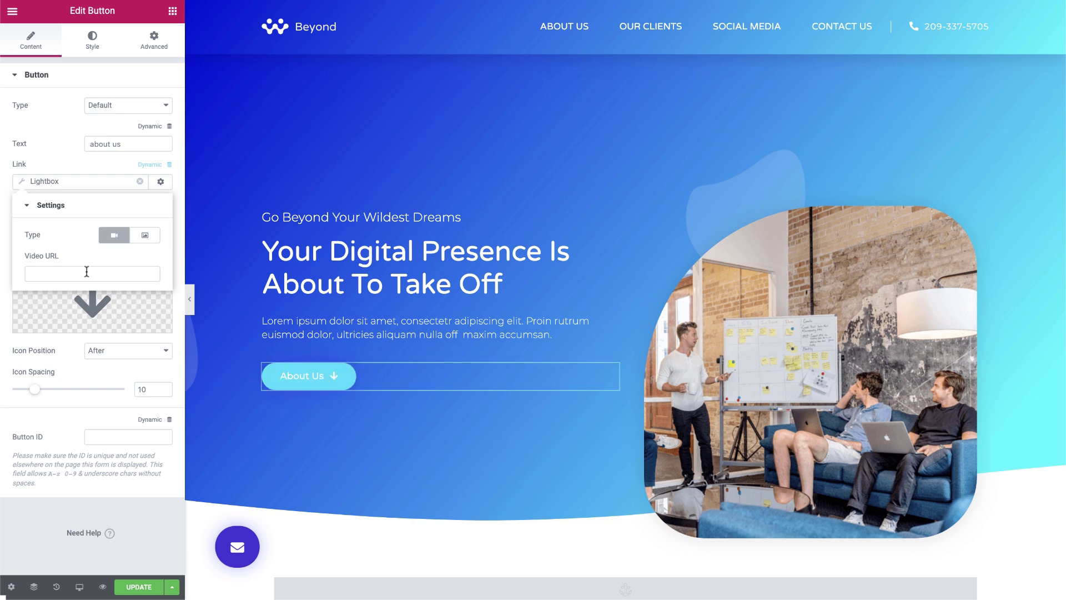
pyautogui.write('https://youtu.be/TMHyD7DfWmQ')
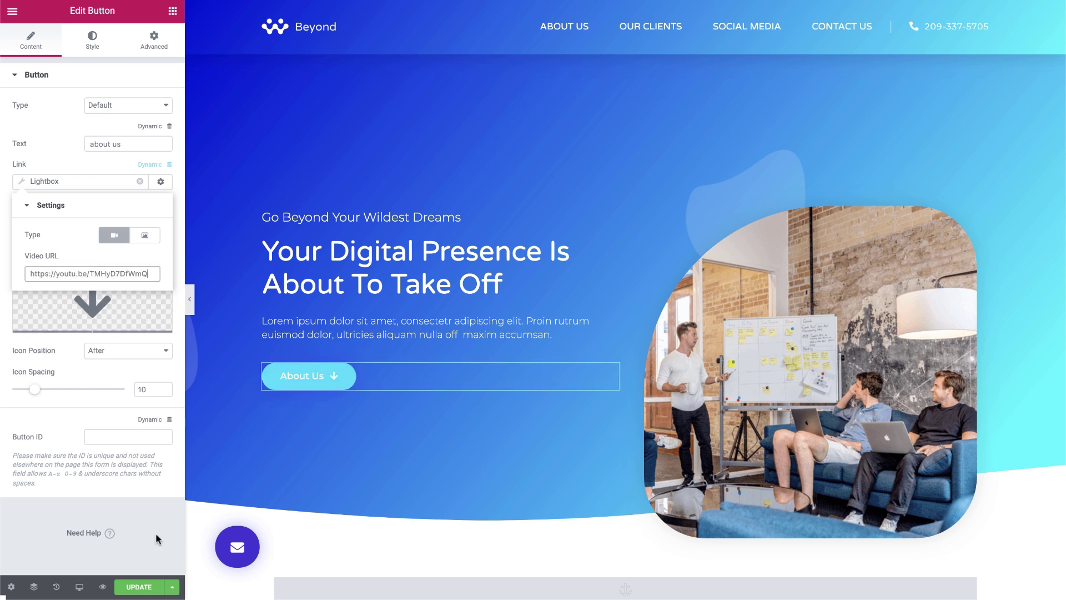
pyautogui.click(138, 587)
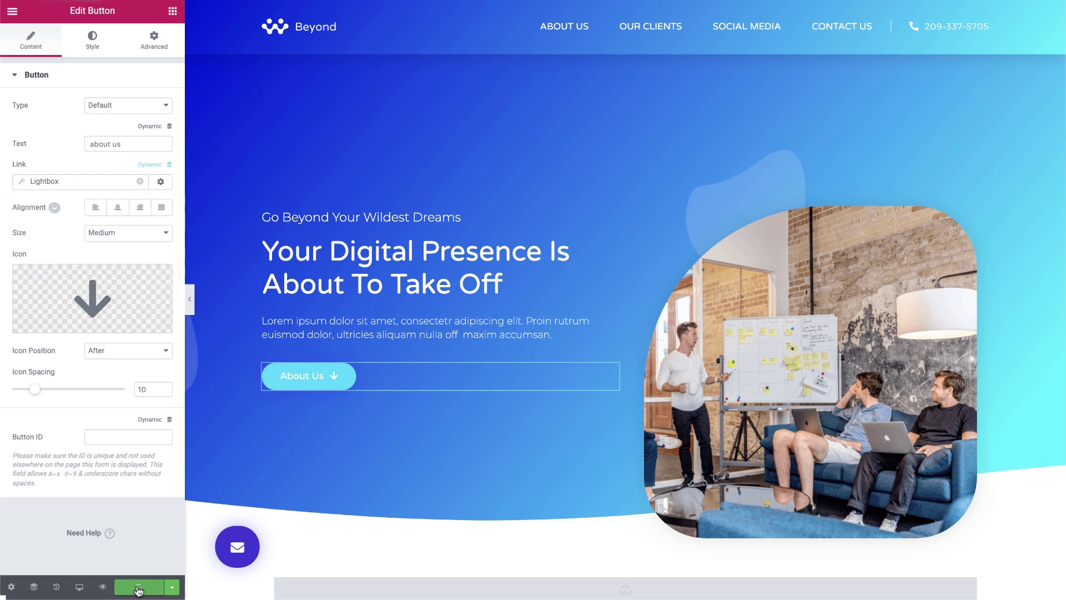
# Step: Preview the page live and check that About Us opens the video lightbox
pyautogui.click(103, 588)
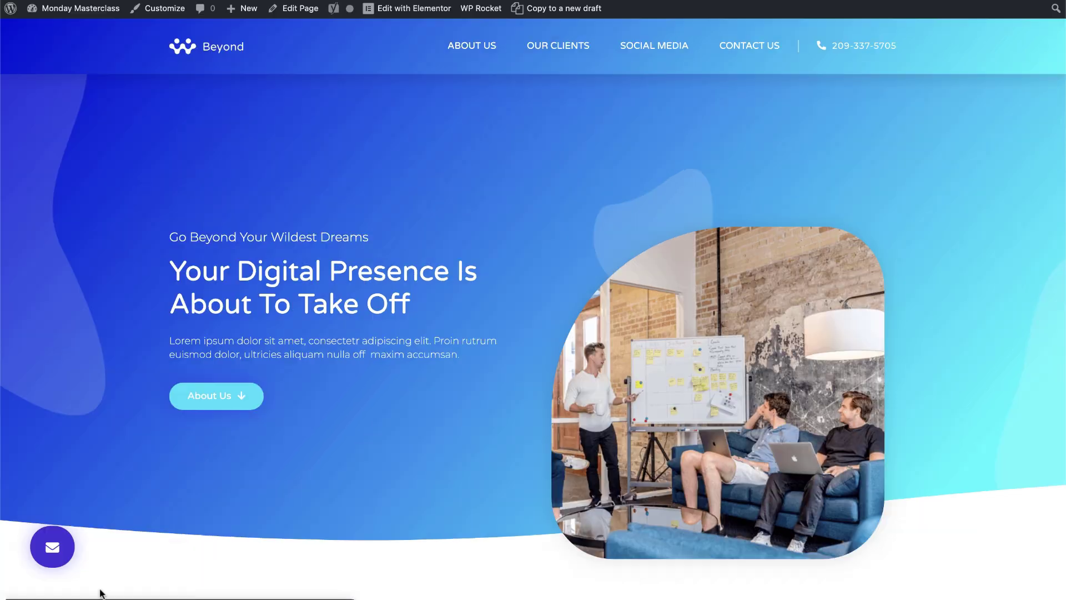
pyautogui.click(212, 404)
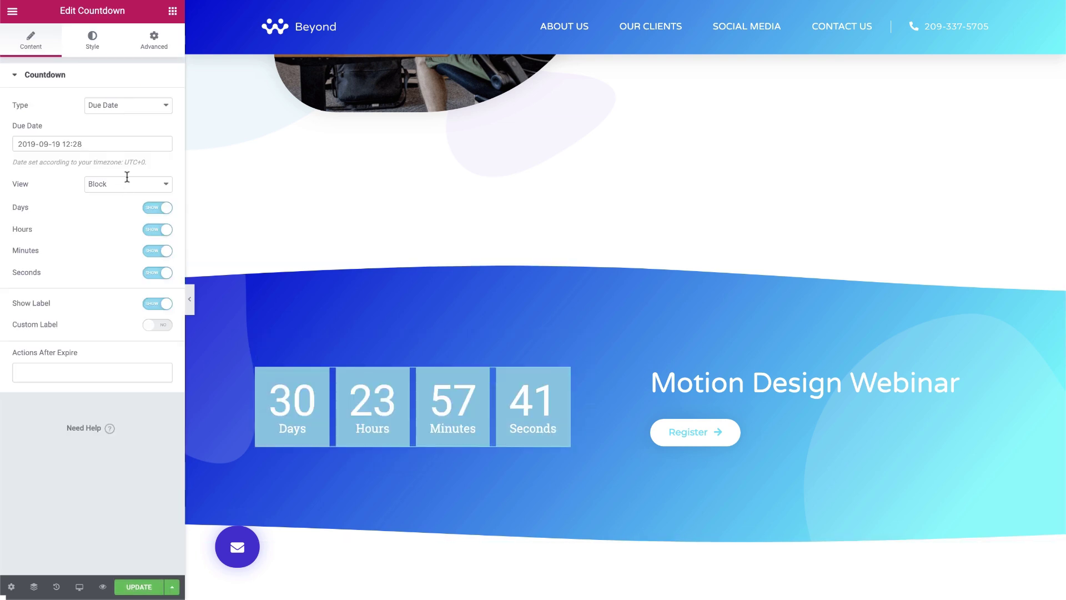
# Step: Make the countdown an Evergreen Timer with transparent box backgrounds
pyautogui.click(115, 105)
pyautogui.click(107, 114)
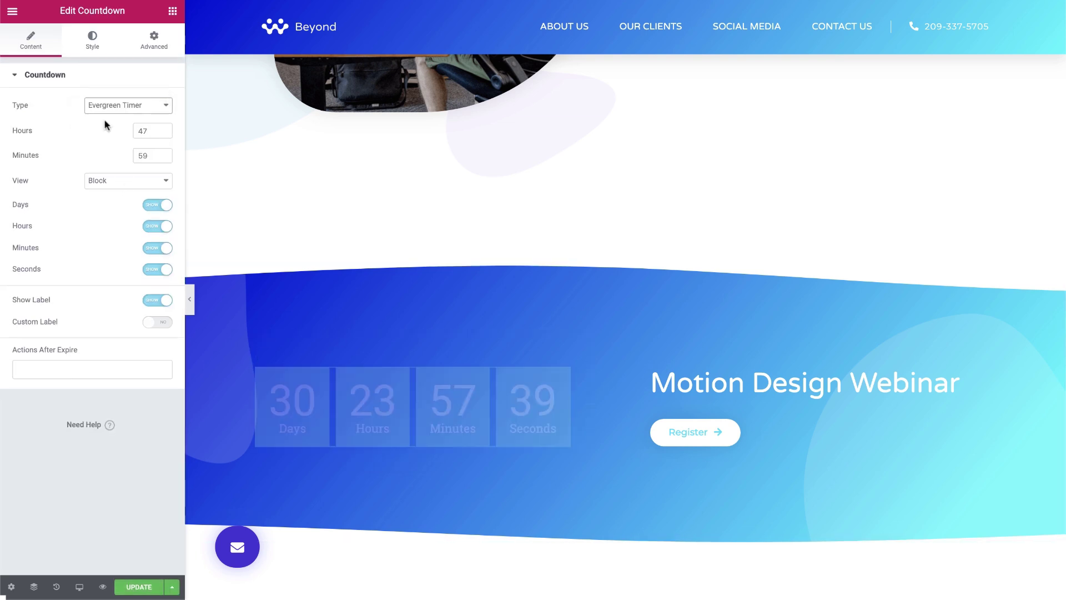
pyautogui.click(98, 56)
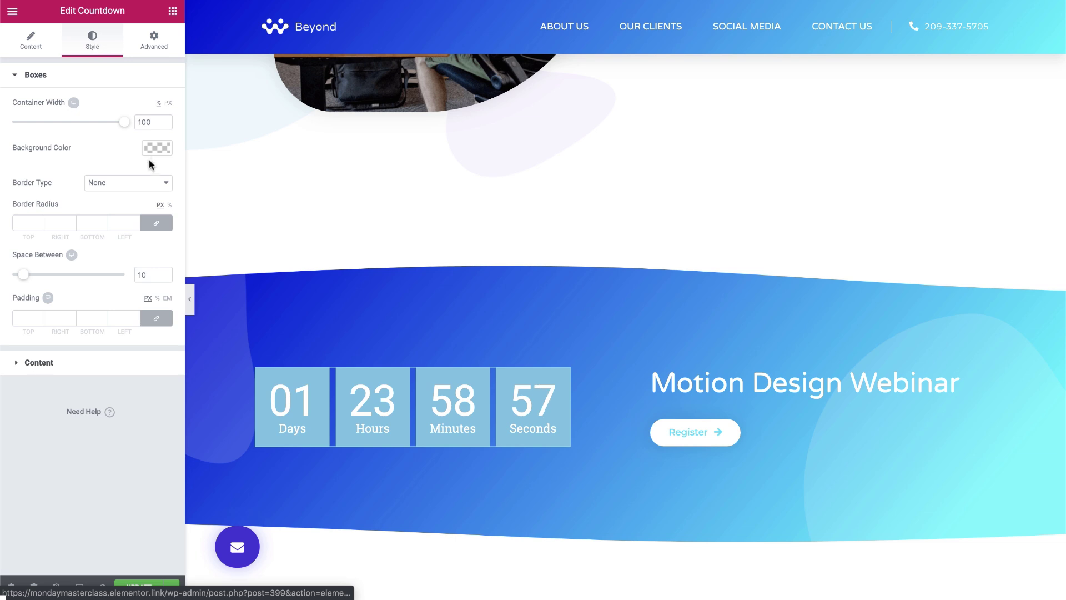
pyautogui.click(156, 146)
# Step: Set the countdown digits font family to Montserrat
pyautogui.click(119, 364)
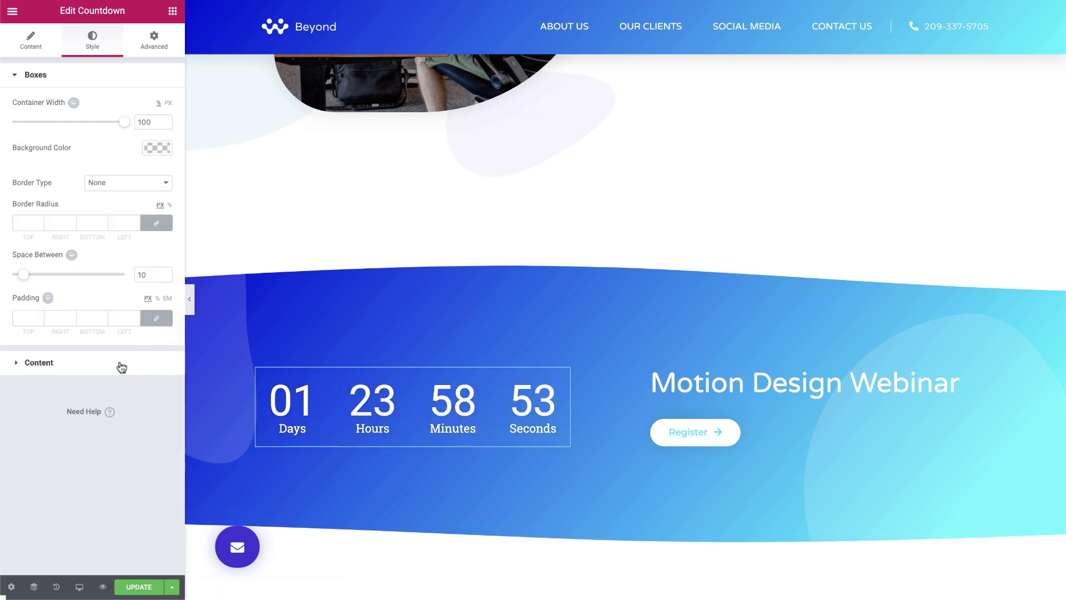
pyautogui.click(119, 363)
pyautogui.click(156, 178)
pyautogui.click(111, 212)
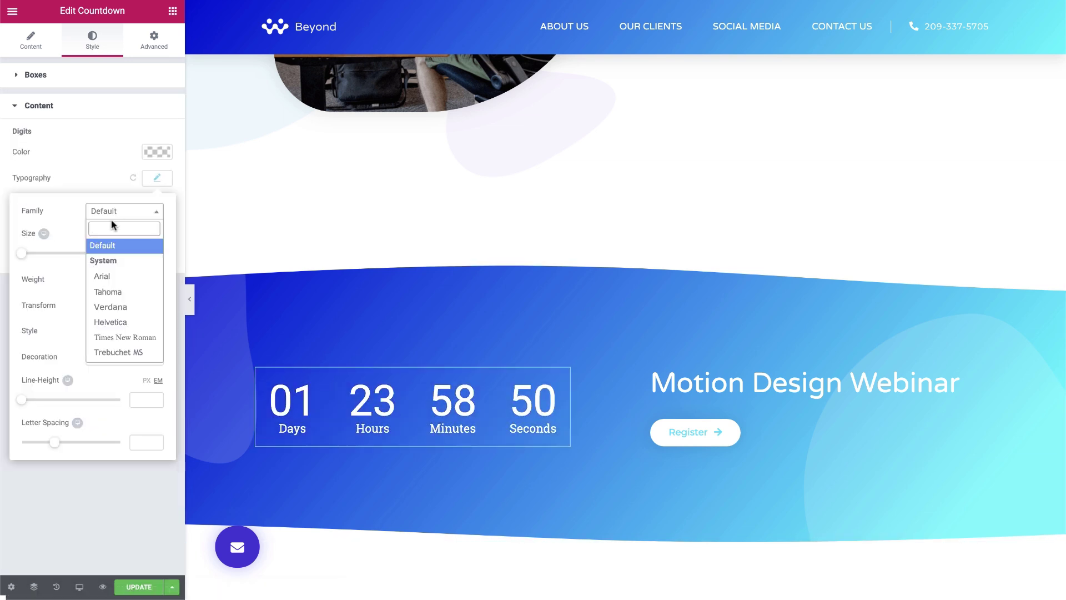
pyautogui.write('mont')
pyautogui.click(125, 293)
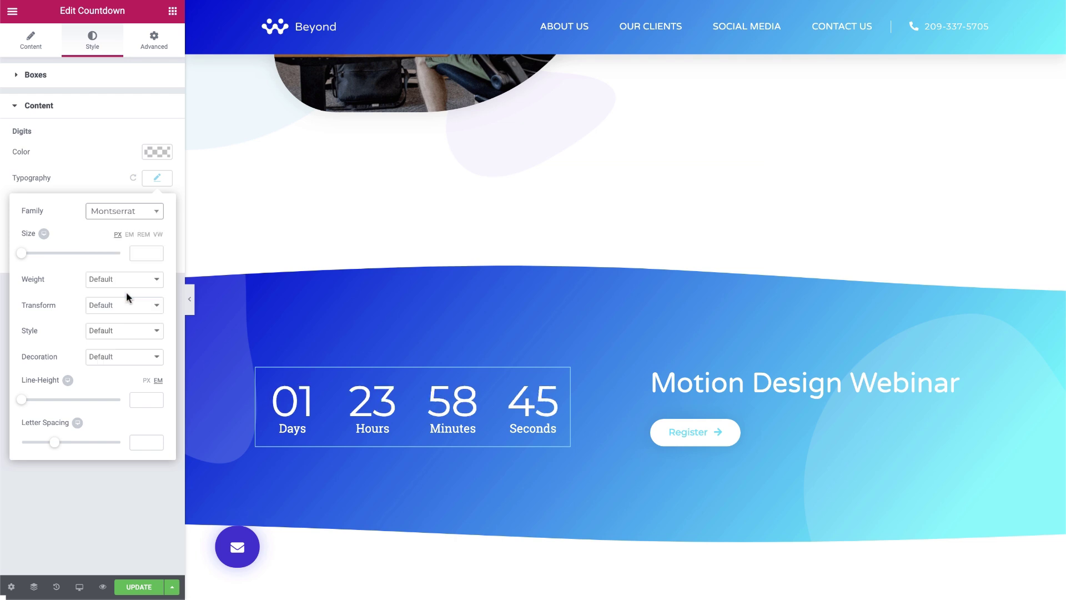
pyautogui.click(131, 294)
# Step: Set the countdown label font family to Montserrat and update the page
pyautogui.click(157, 255)
pyautogui.click(115, 289)
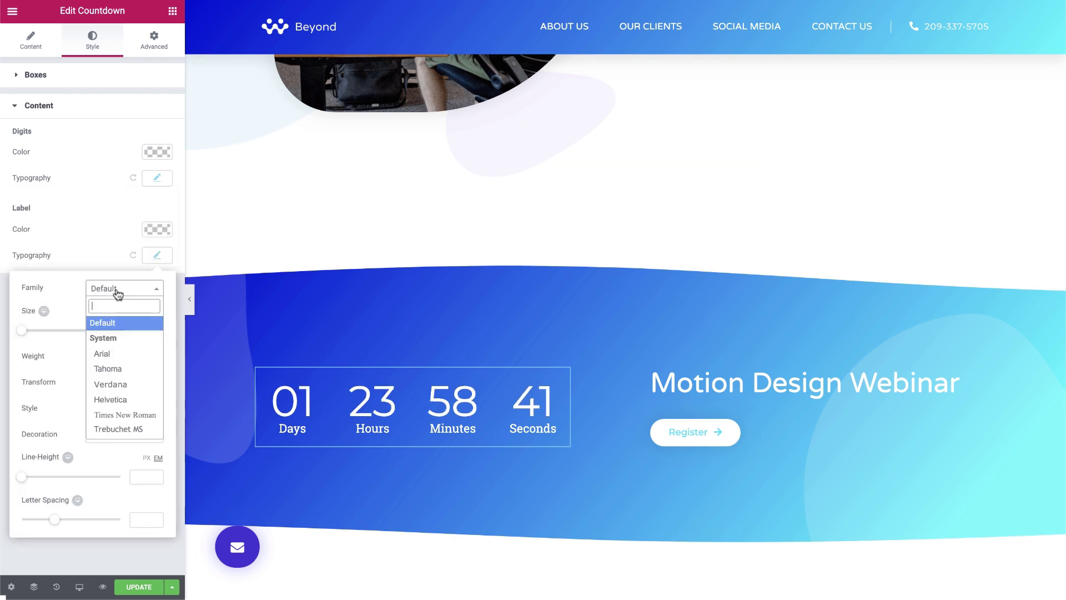
pyautogui.write('mont')
pyautogui.click(111, 367)
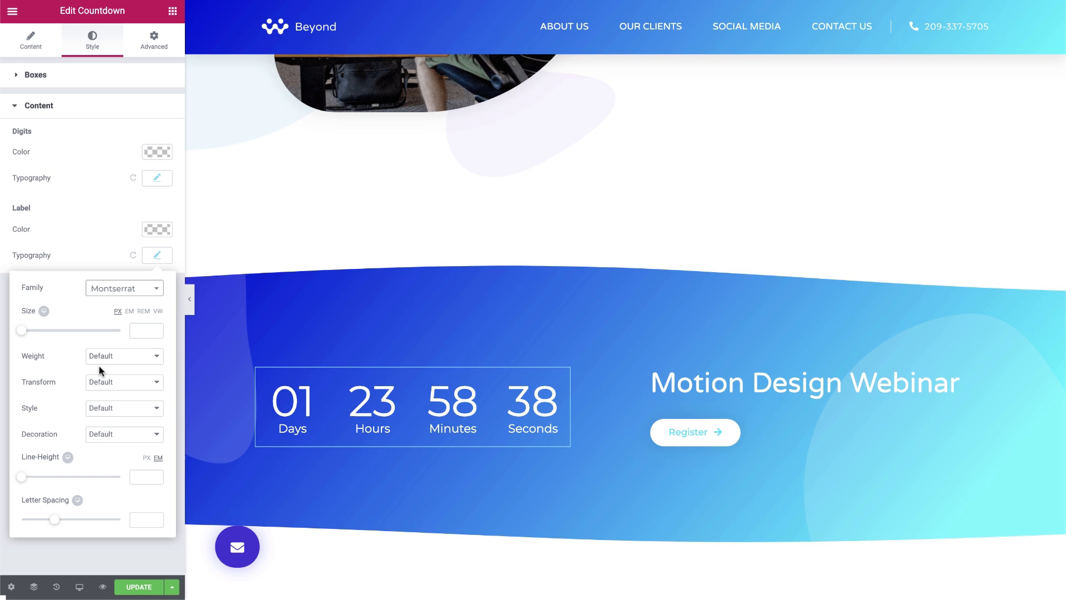
pyautogui.click(131, 554)
pyautogui.click(139, 591)
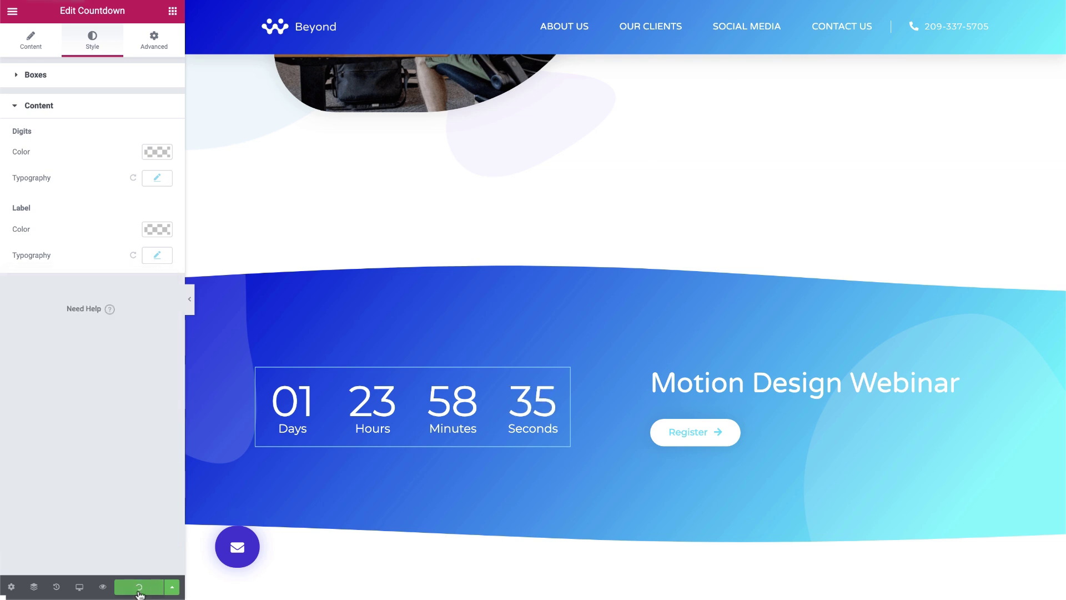